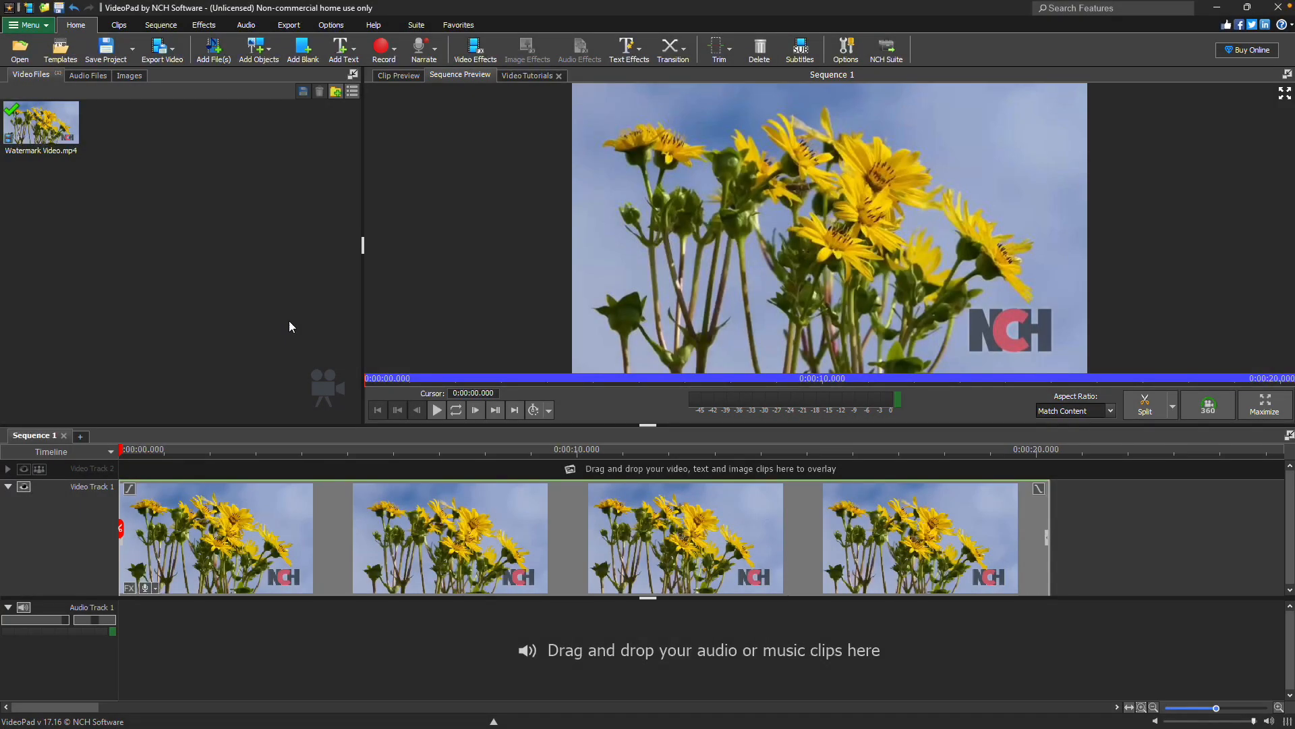
# - Apply AI static Object Removal with a rectangle mask over the NCH watermark and remove it
pyautogui.click(476, 50)
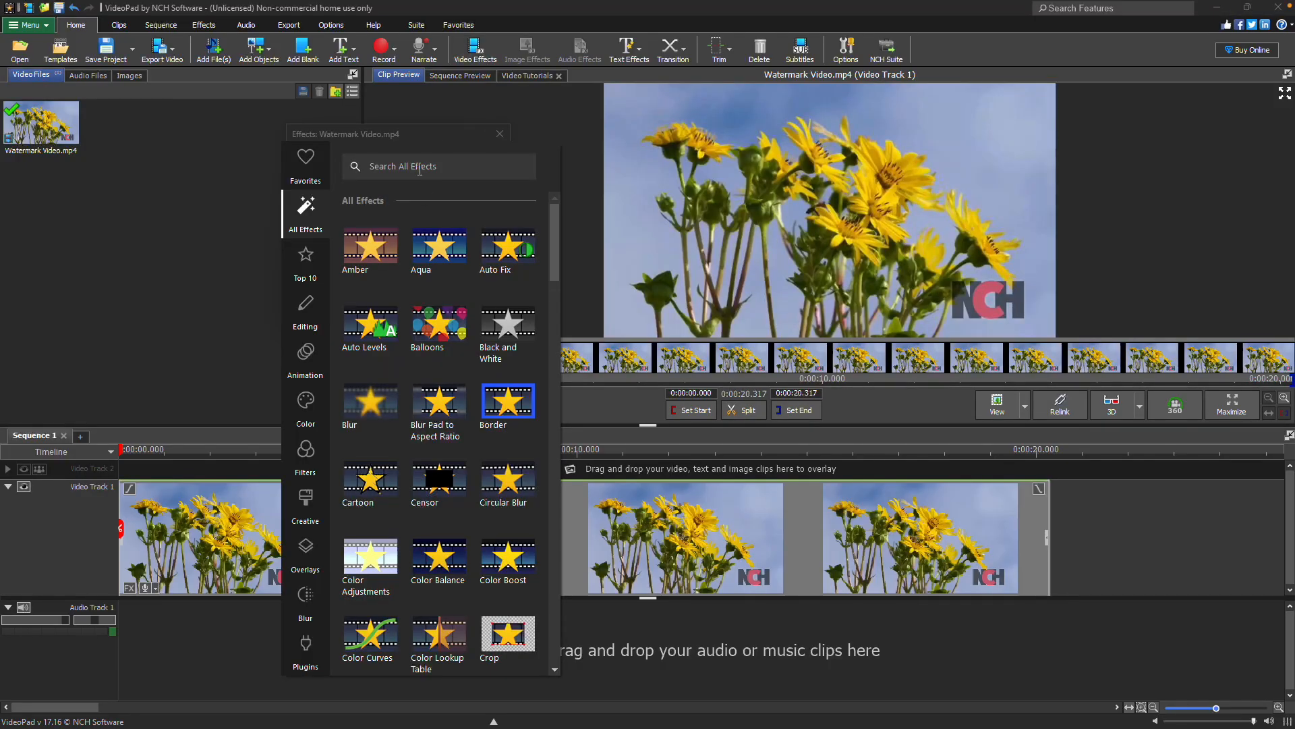
pyautogui.write('object')
pyautogui.click(384, 240)
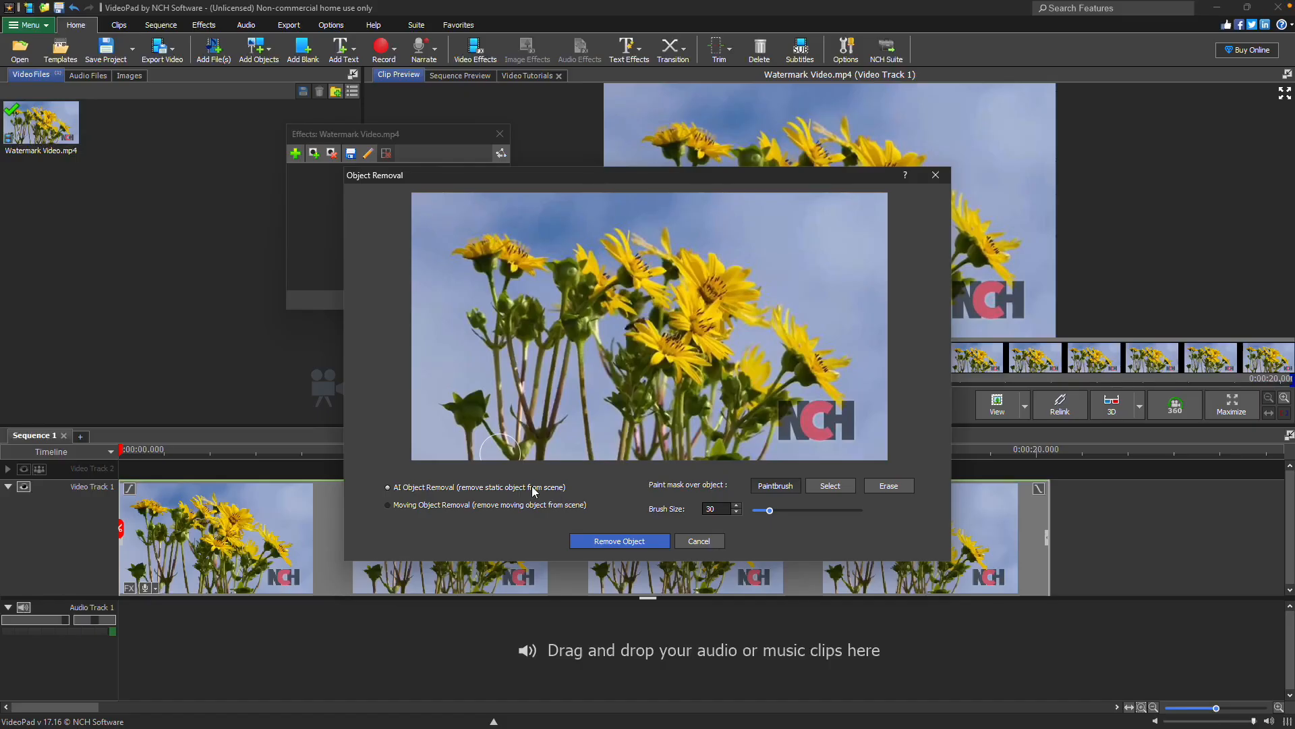
pyautogui.click(460, 492)
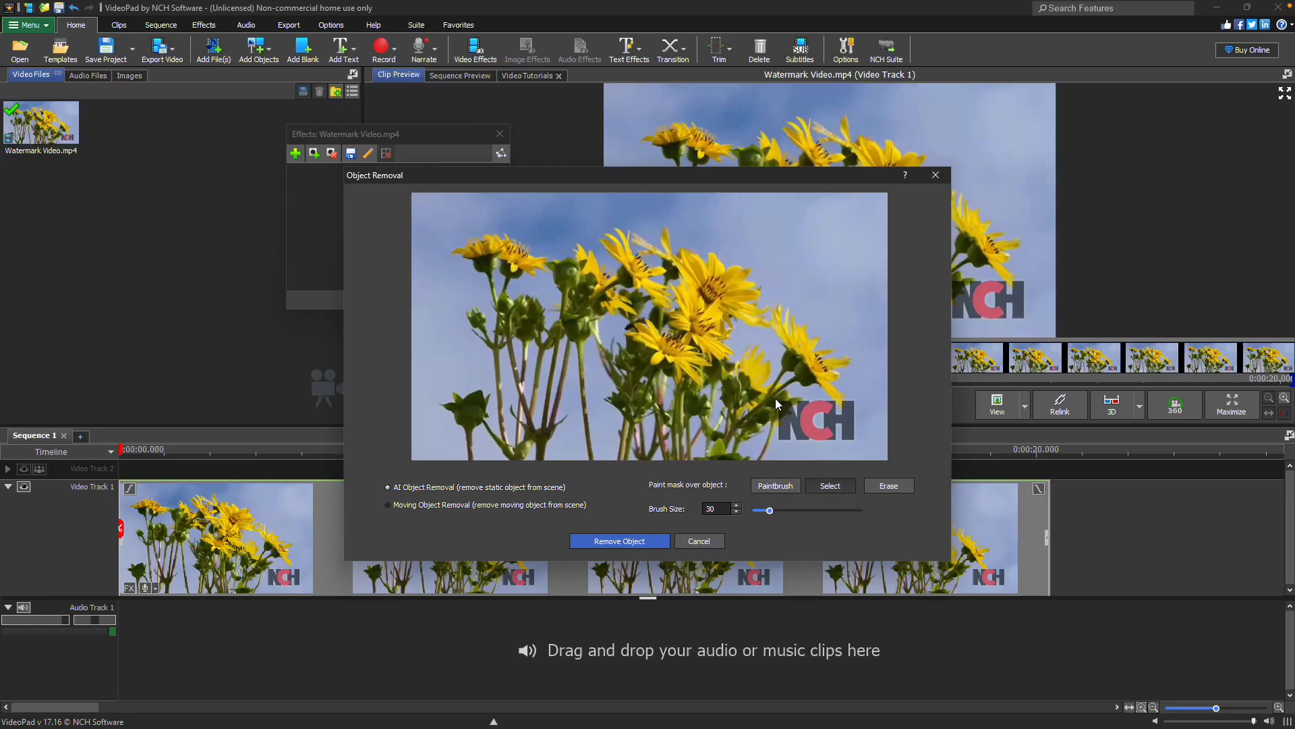
pyautogui.moveTo(775, 397); pyautogui.dragTo(857, 443)
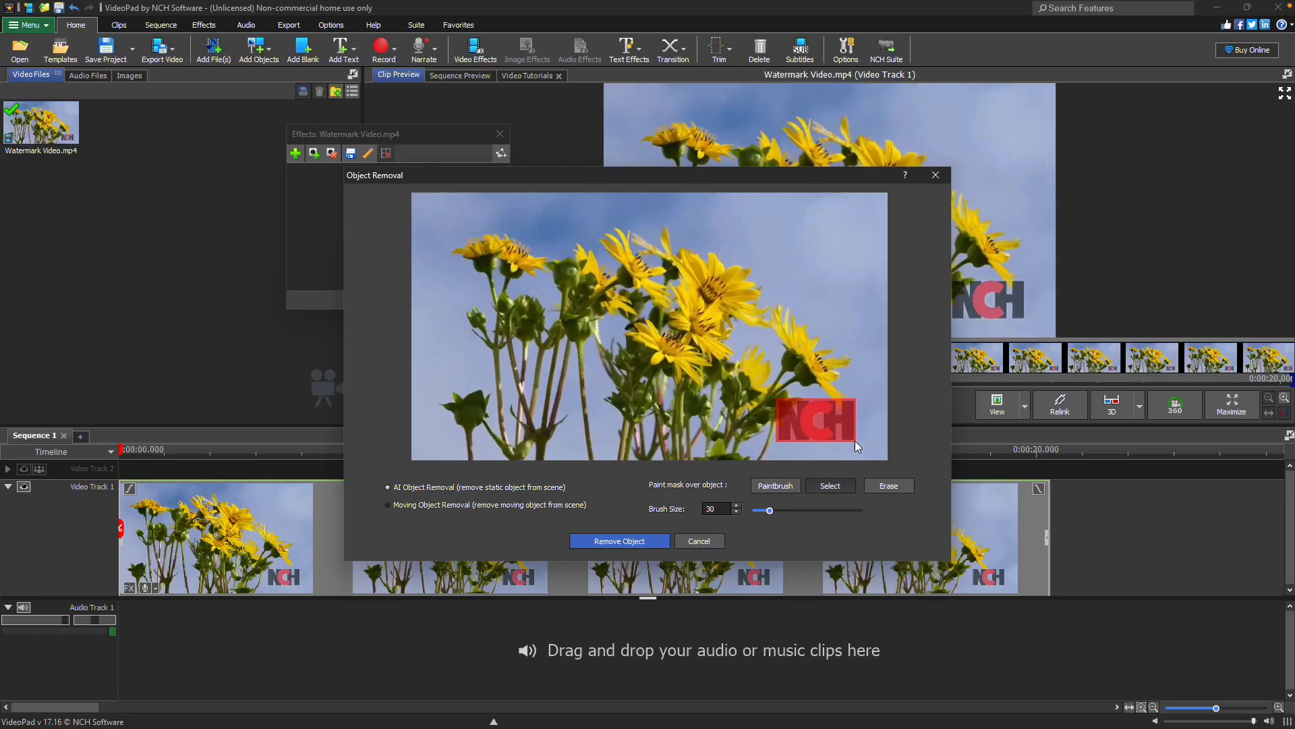
pyautogui.click(639, 539)
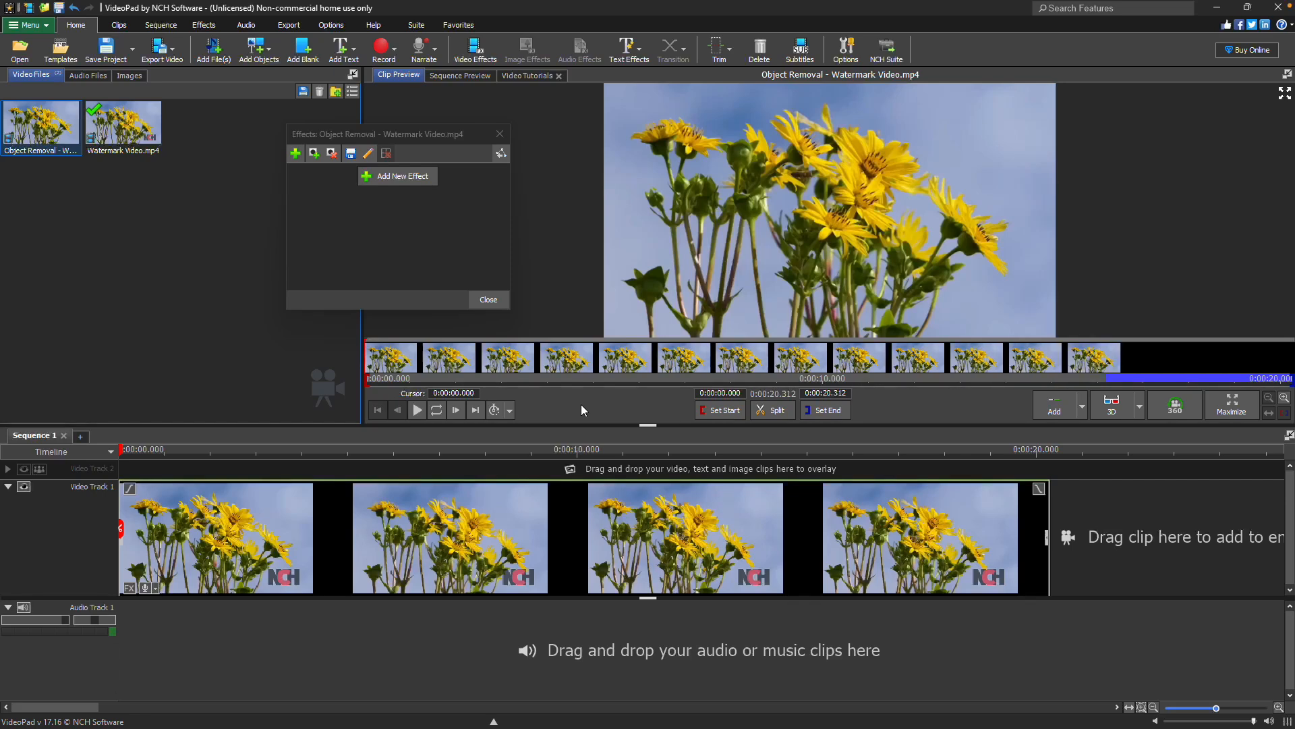
# - Play the cleaned clip, then show the Editing effects category for the original flower clip
pyautogui.click(417, 410)
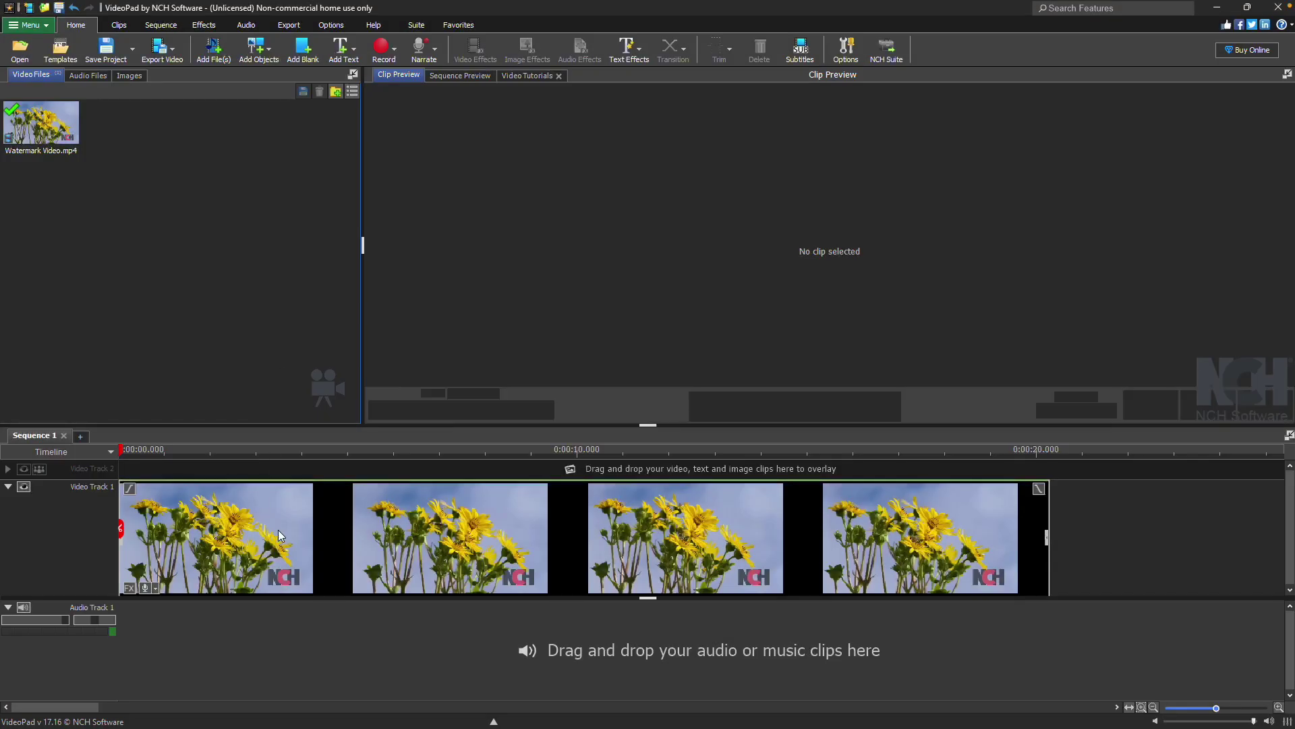
pyautogui.click(278, 530)
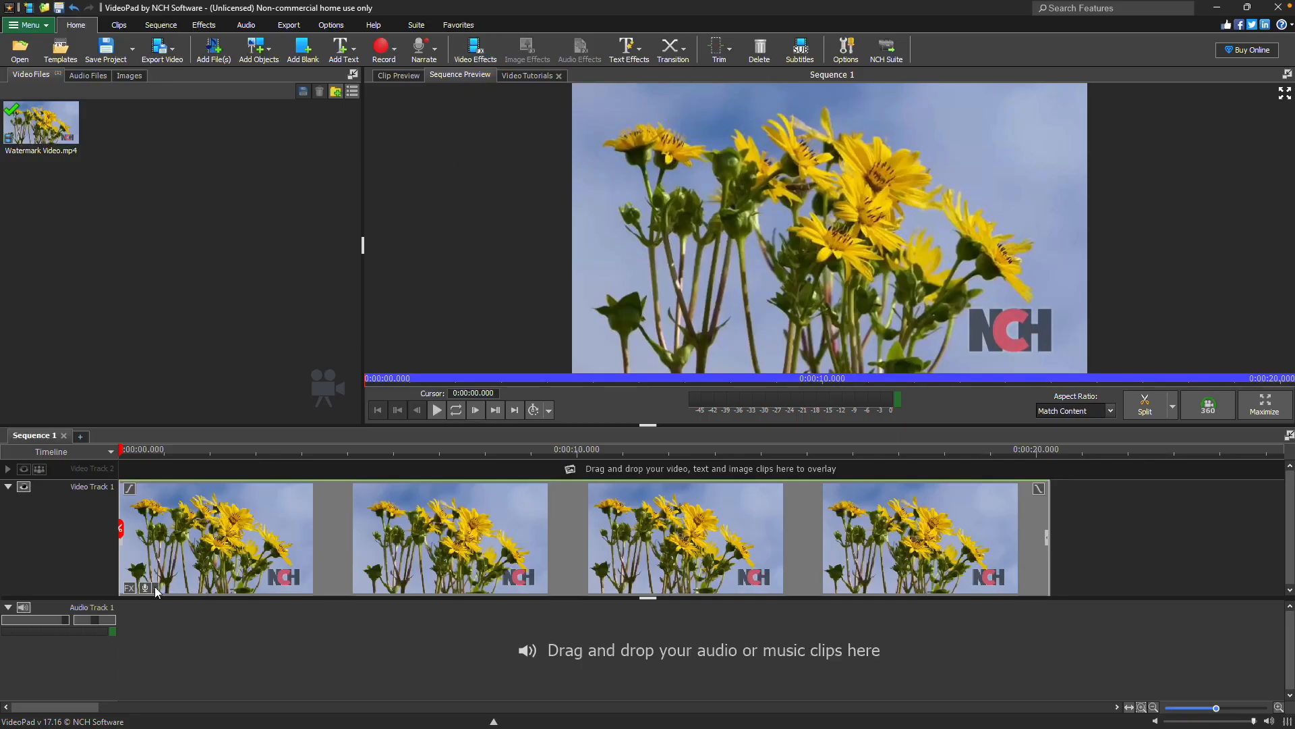
pyautogui.click(125, 591)
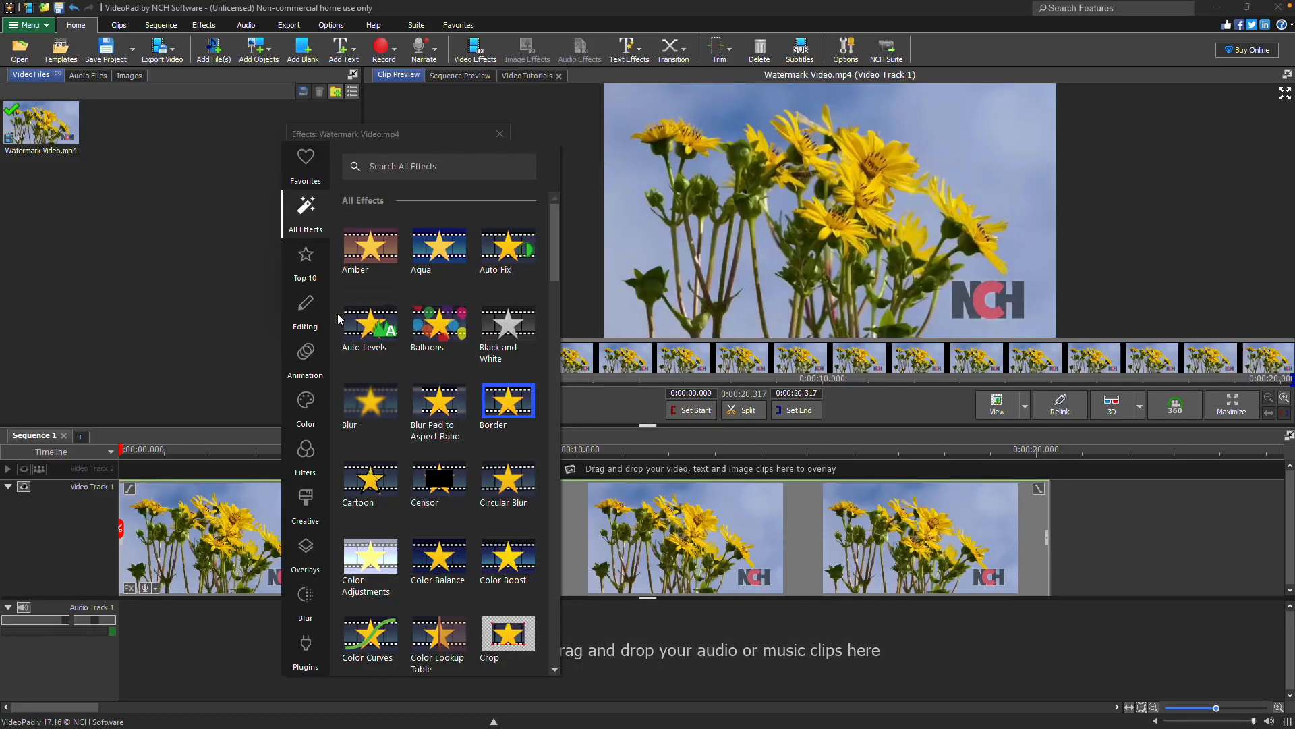
pyautogui.click(319, 316)
pyautogui.scroll(-3, 481, 406)
pyautogui.scroll(-2, 479, 423)
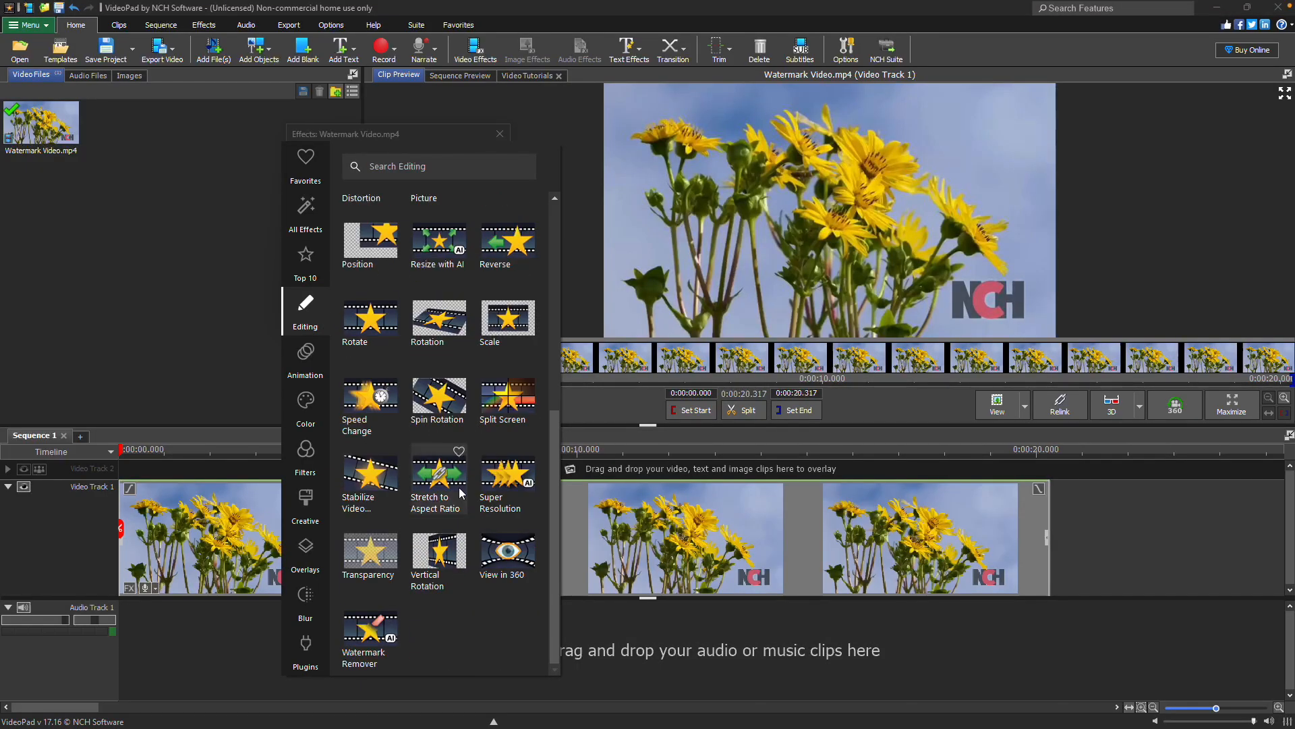
# - Bring up the Watermark Remover's Object Removal settings for the flower clip
pyautogui.click(383, 641)
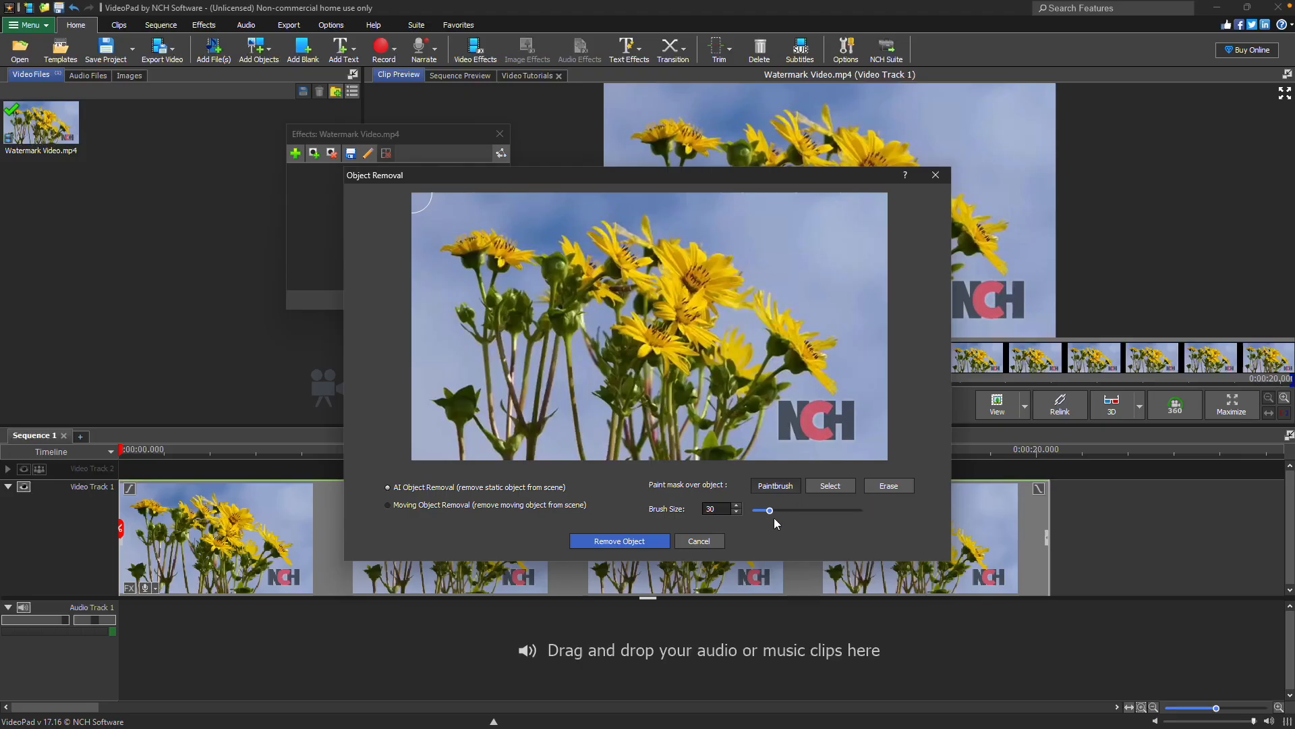
# - Lower the brush size to 20, paint a mask over the NCH logo and erase its excess right edge
pyautogui.moveTo(770, 512); pyautogui.dragTo(768, 512)
pyautogui.doubleClick(709, 508)
pyautogui.write('20')
pyautogui.moveTo(823, 416); pyautogui.dragTo(800, 423)
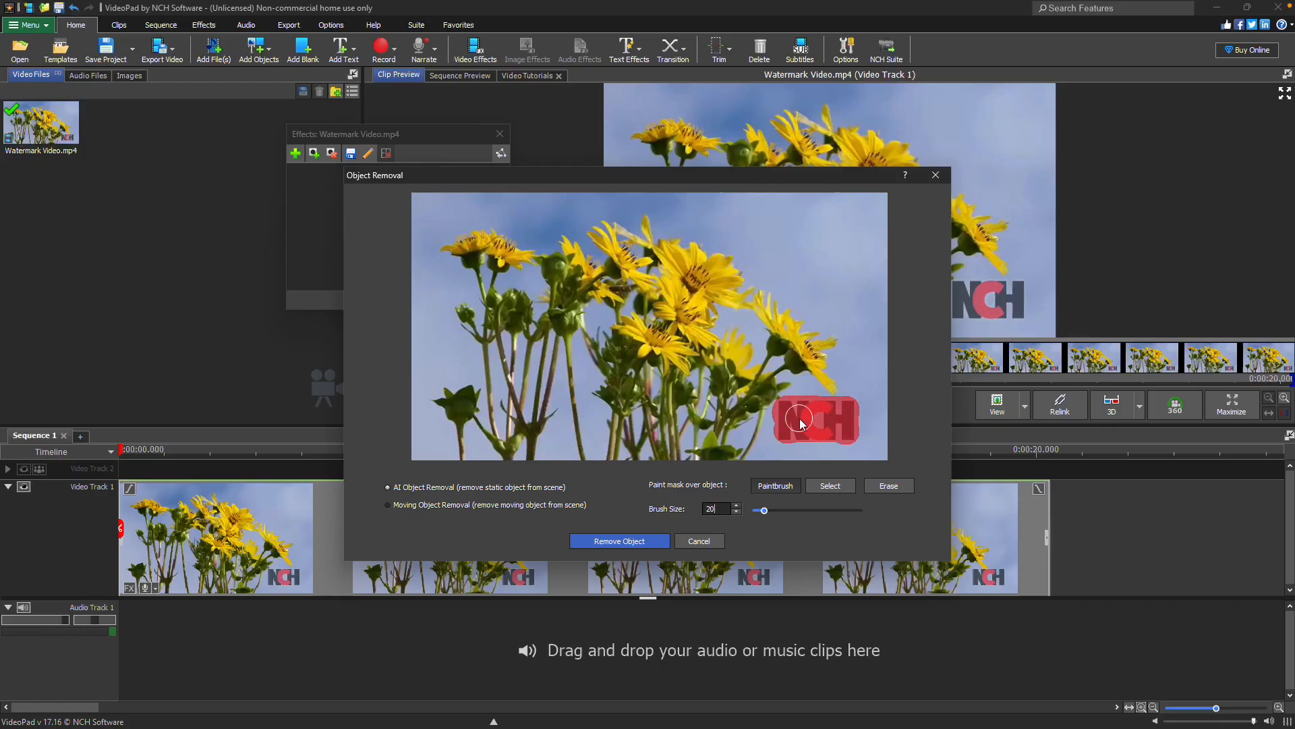
pyautogui.click(888, 487)
pyautogui.moveTo(874, 446)
pyautogui.mouseDown()
pyautogui.moveTo(862, 449)
pyautogui.moveTo(856, 389)
pyautogui.mouseUp()
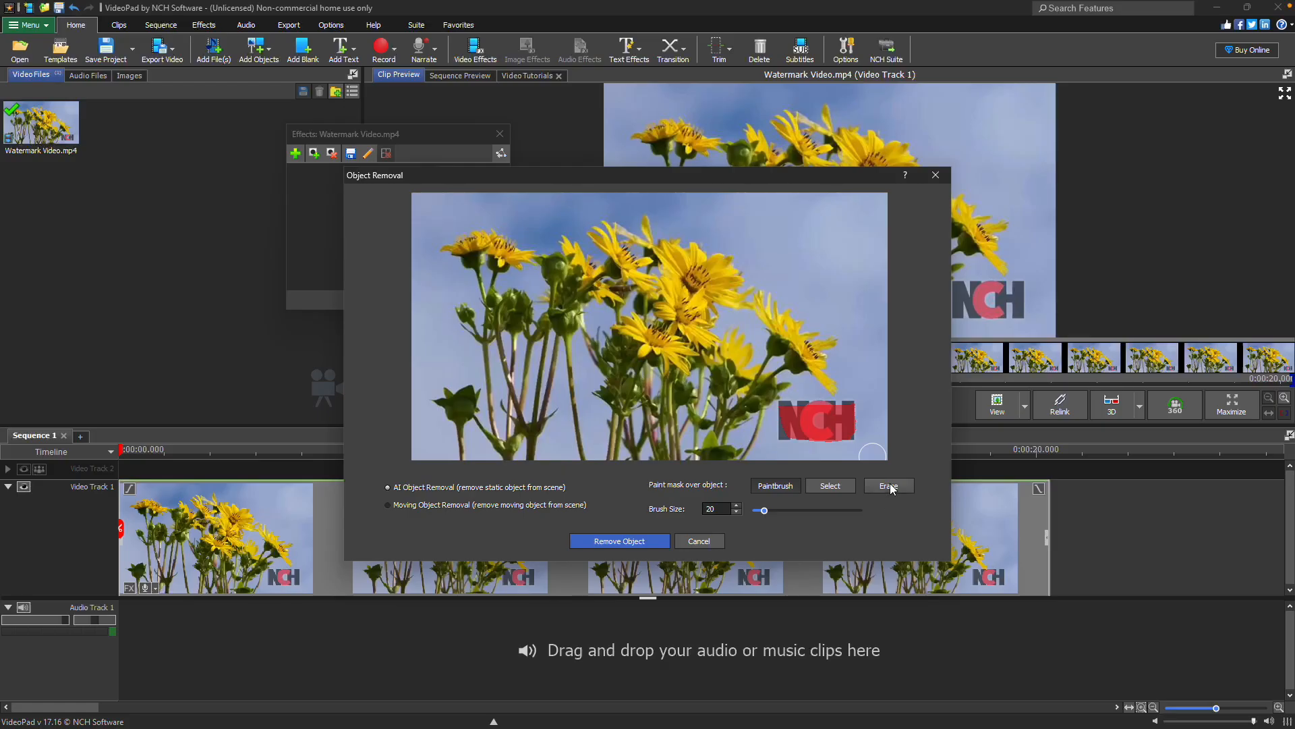
# - Switch to rectangle selection and enclose the NCH logo with it
pyautogui.click(830, 486)
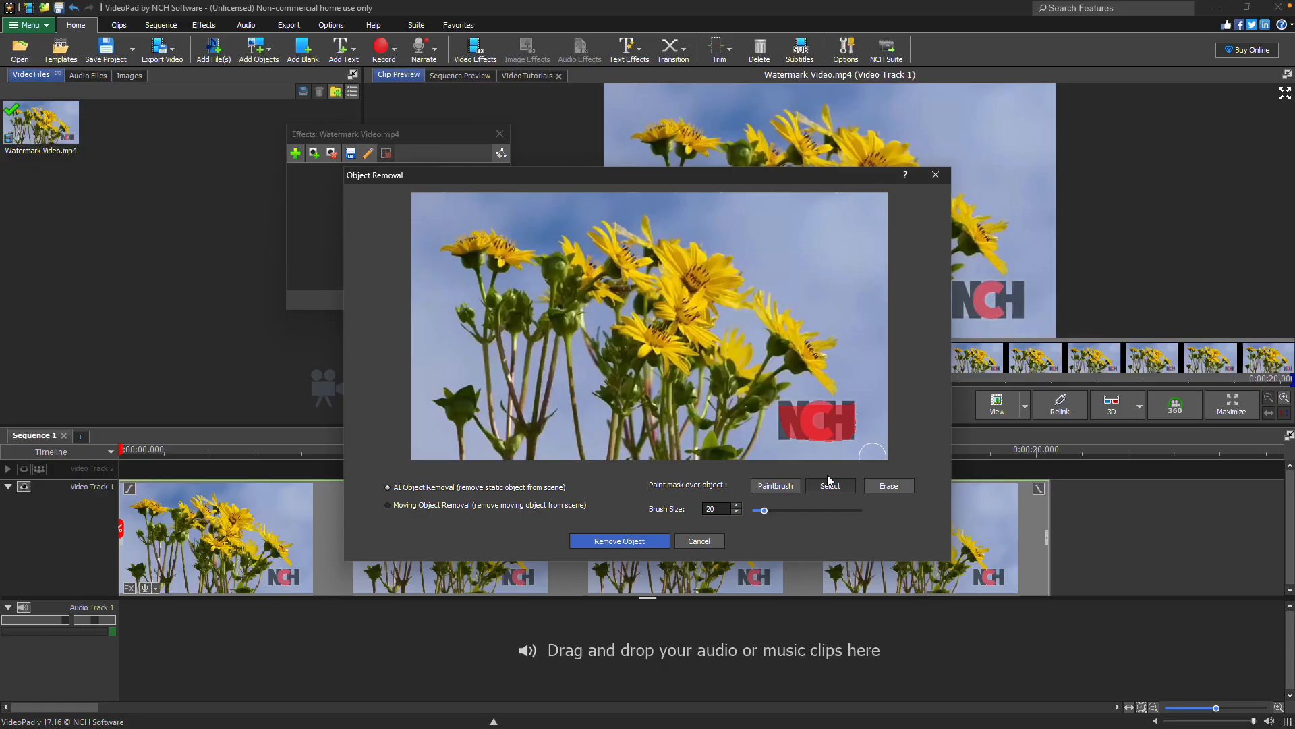
pyautogui.moveTo(777, 398); pyautogui.dragTo(856, 441)
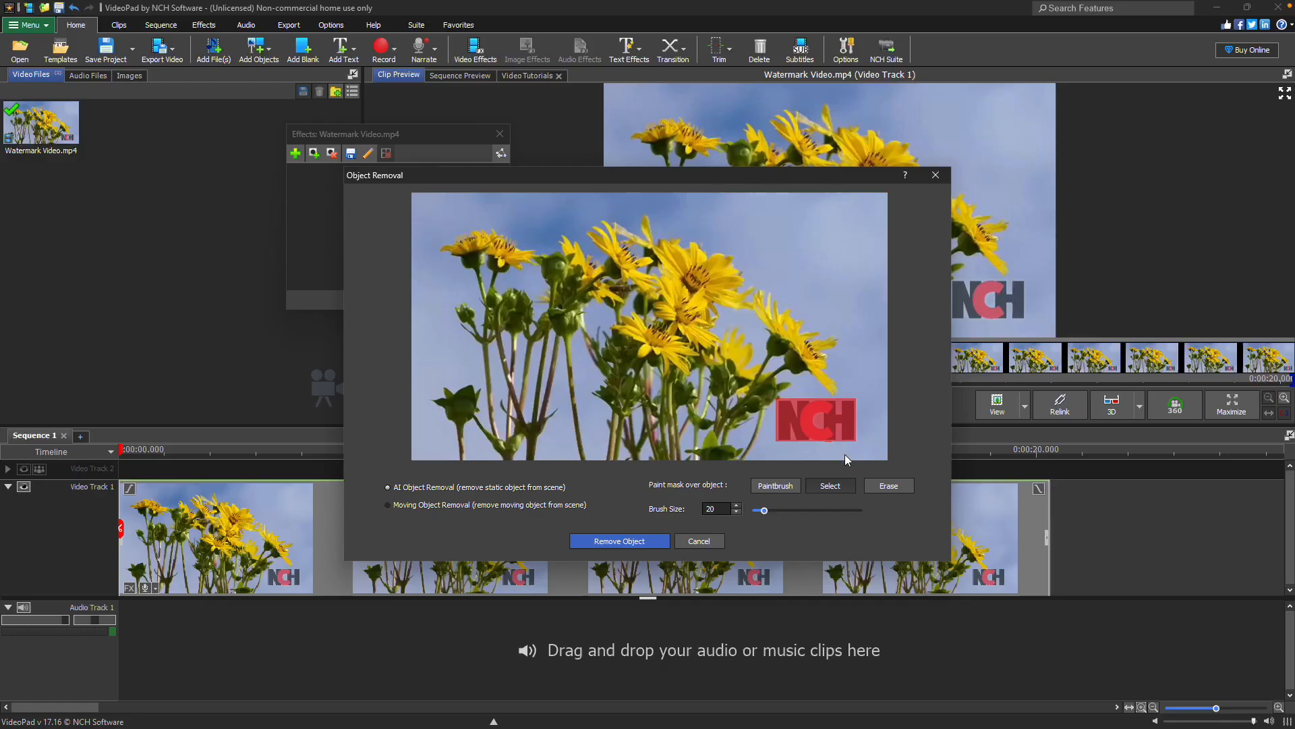
# - Remove the selected watermark and play back the new logo-free Object Removal clip
pyautogui.click(663, 543)
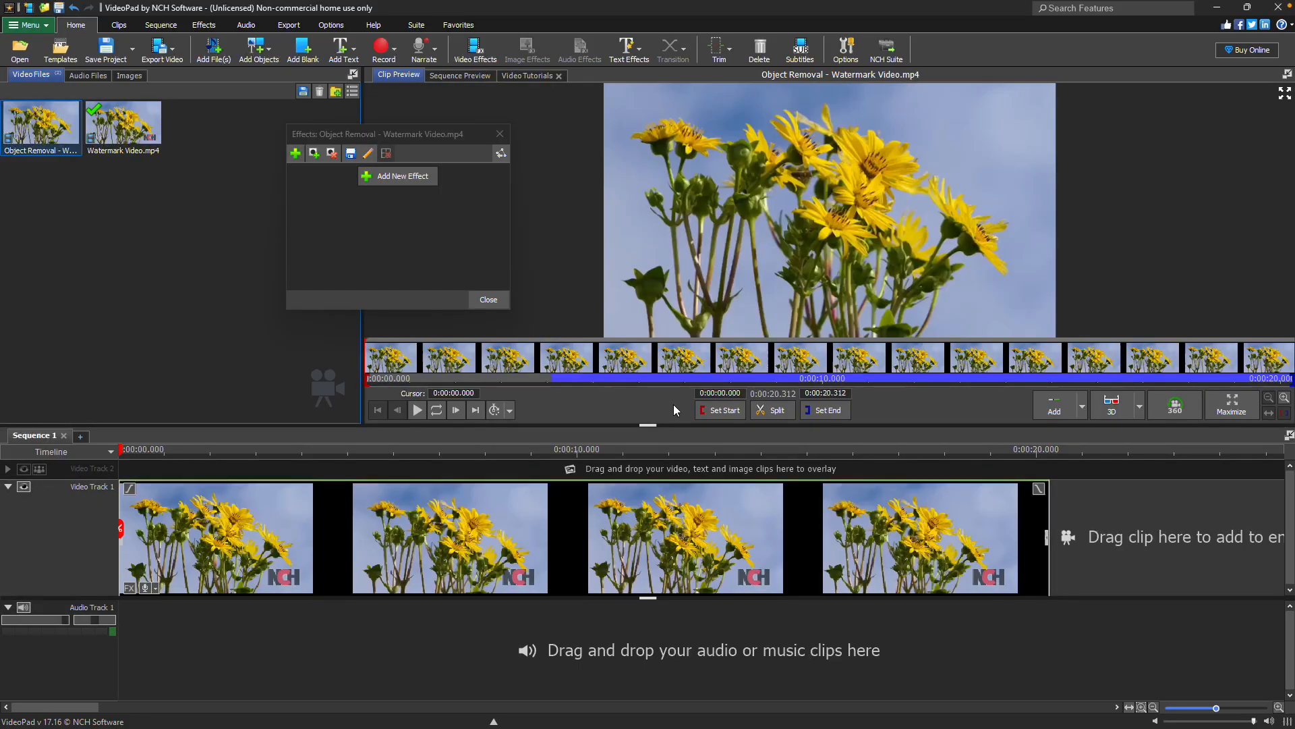
pyautogui.click(418, 410)
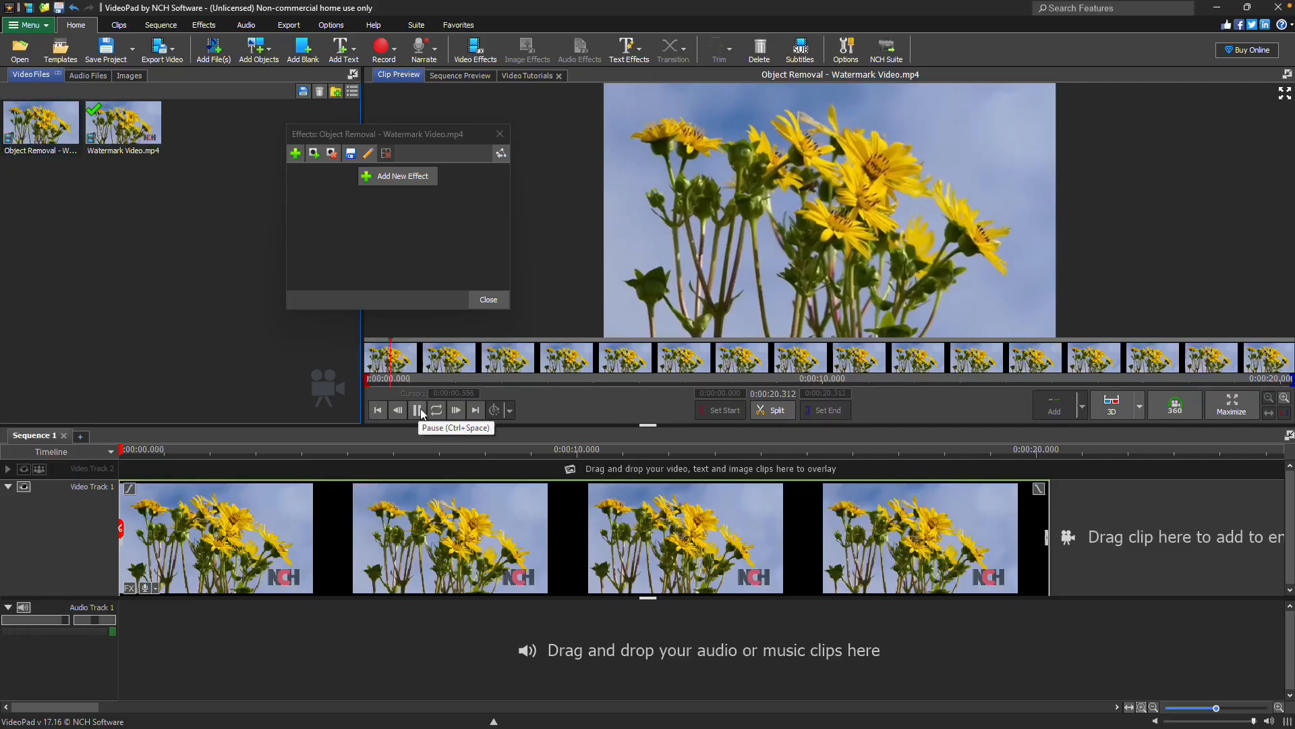